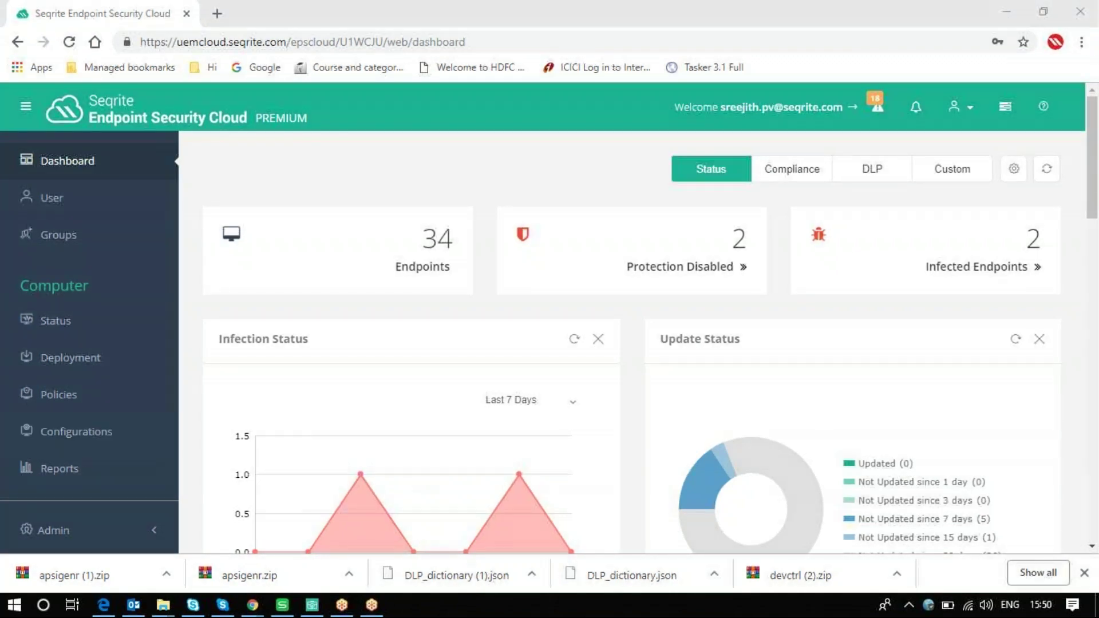
Step: Expand Admin in the sidebar and go to the License page
left_click(52, 530)
scroll(1096, 146, "down", 2)
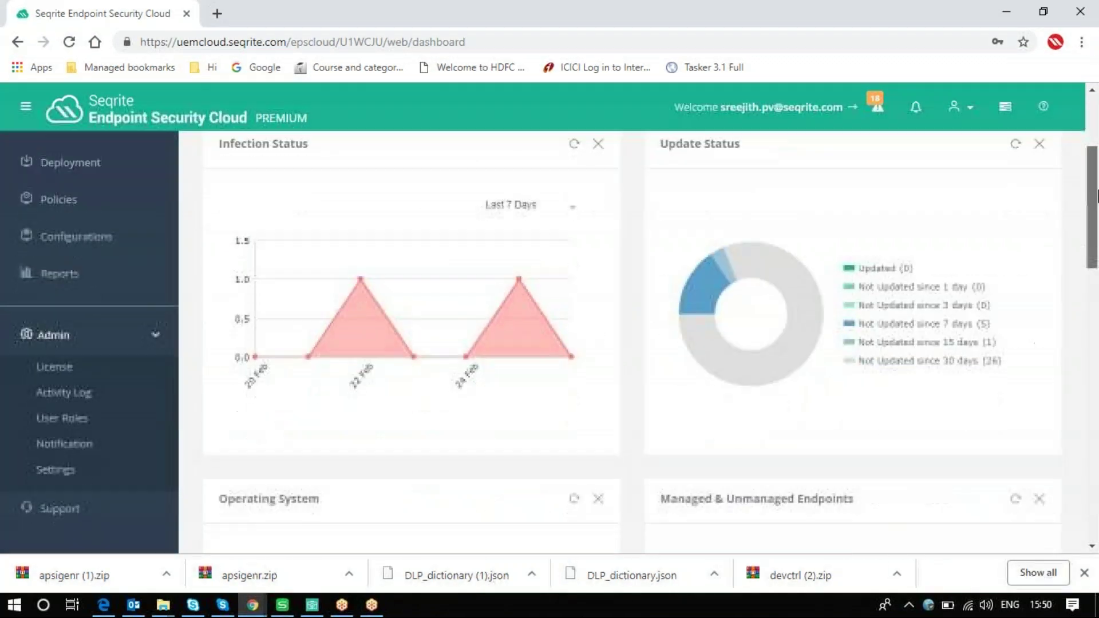
left_click(74, 370)
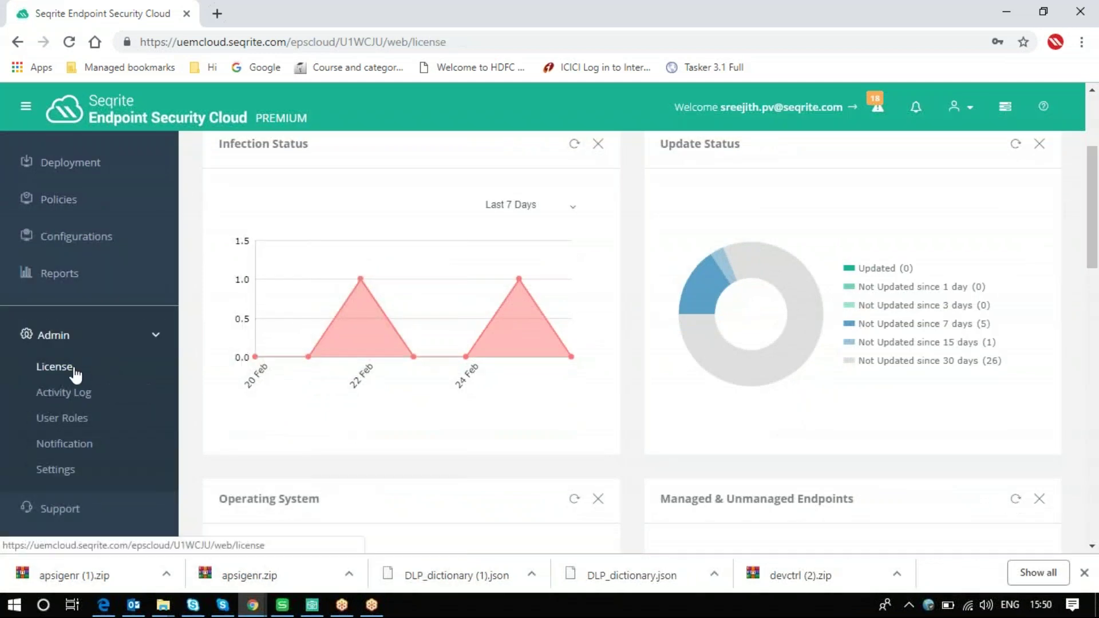
left_click_drag(1097, 340, 1095, 225)
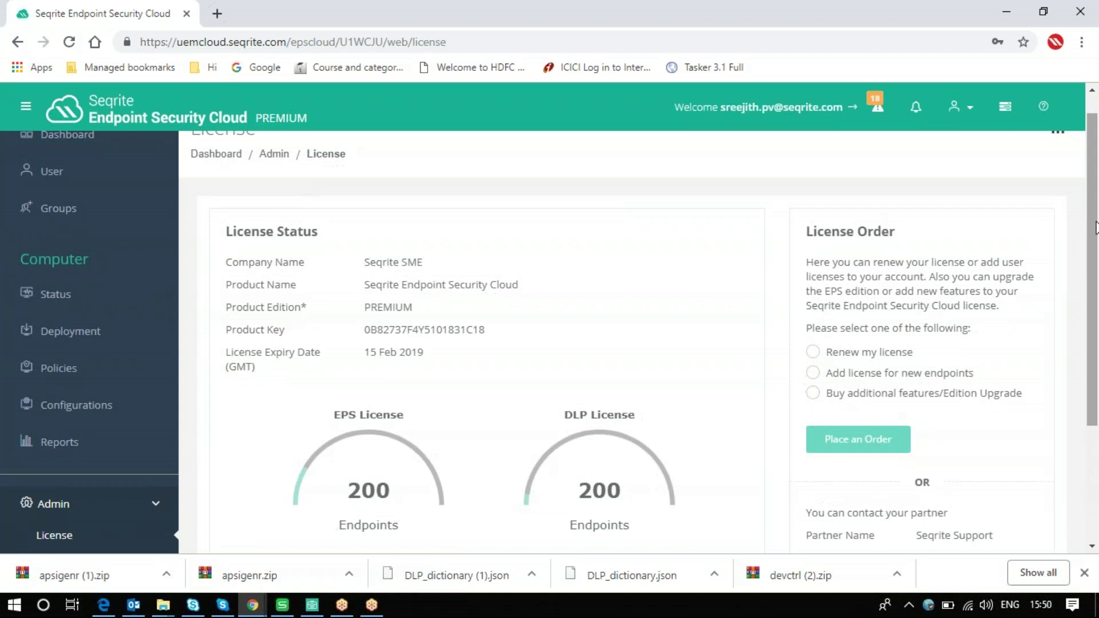
left_click_drag(1096, 226, 1095, 234)
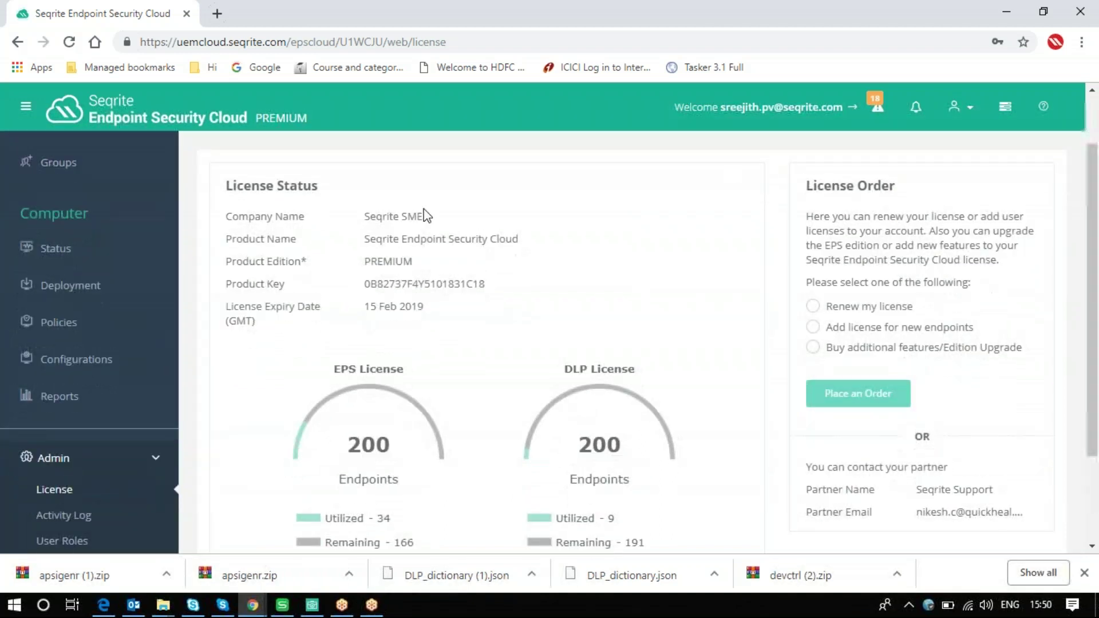
left_click_drag(364, 217, 446, 223)
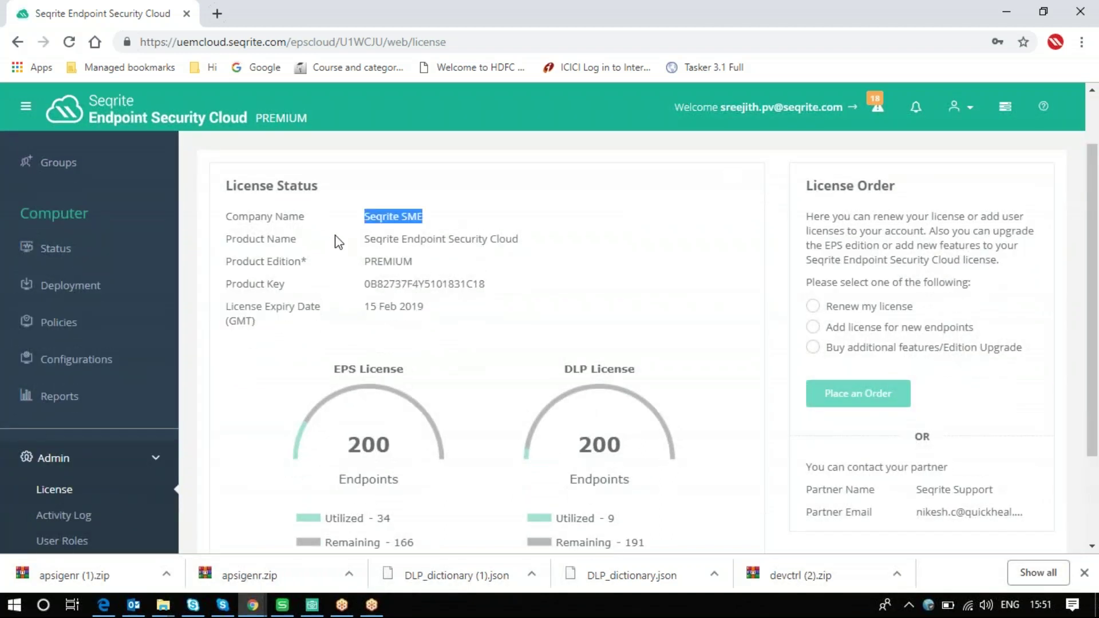
left_click_drag(364, 238, 428, 249)
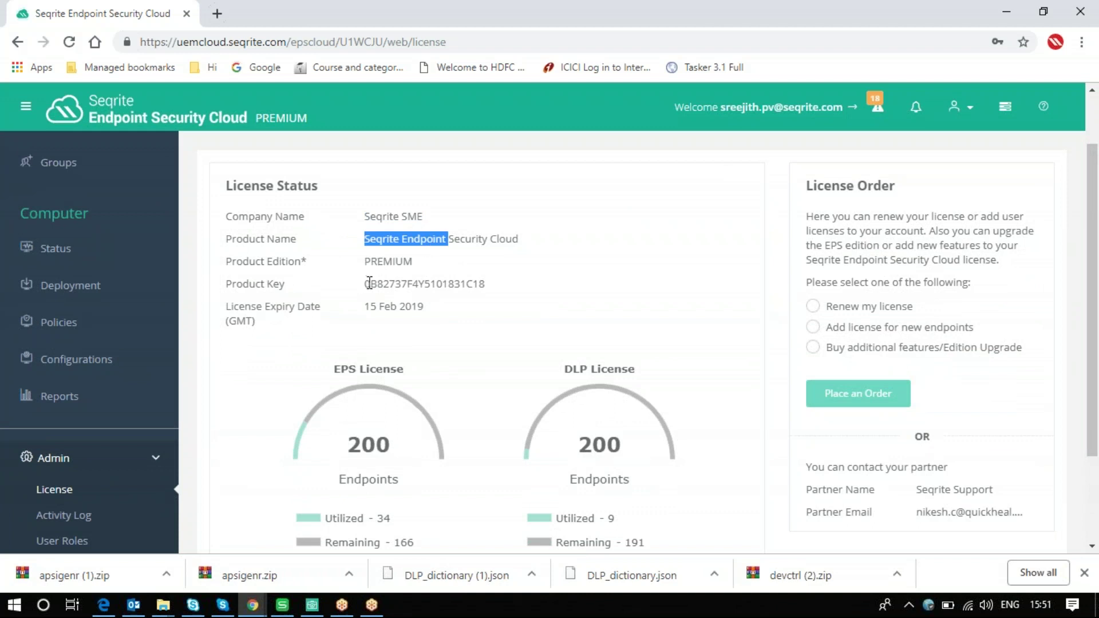
left_click(367, 283)
left_click_drag(400, 286, 485, 285)
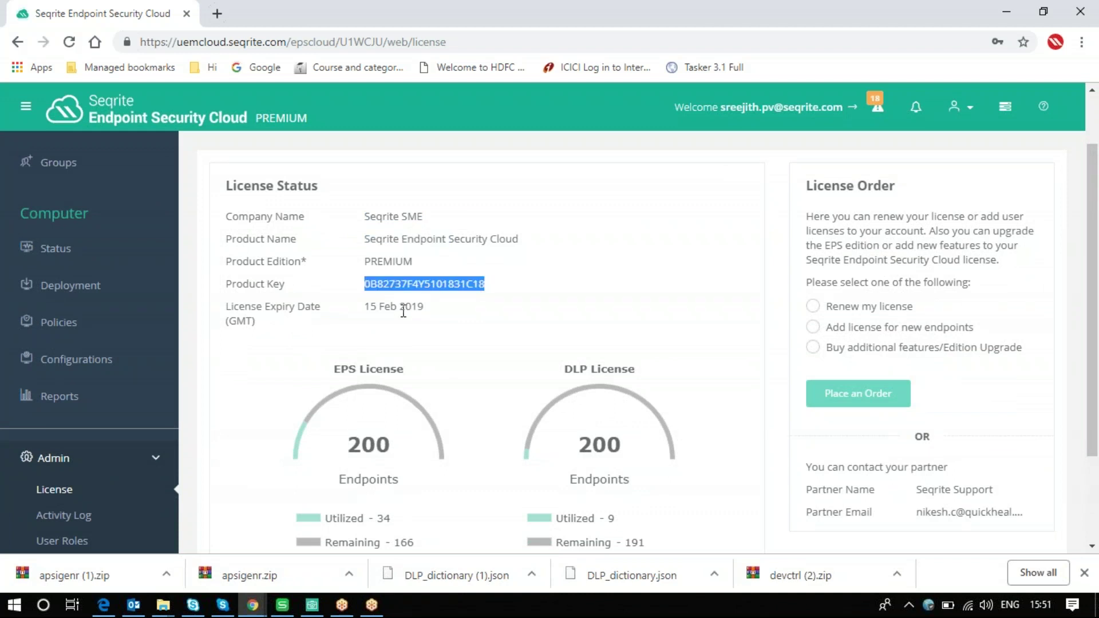
left_click_drag(365, 307, 400, 307)
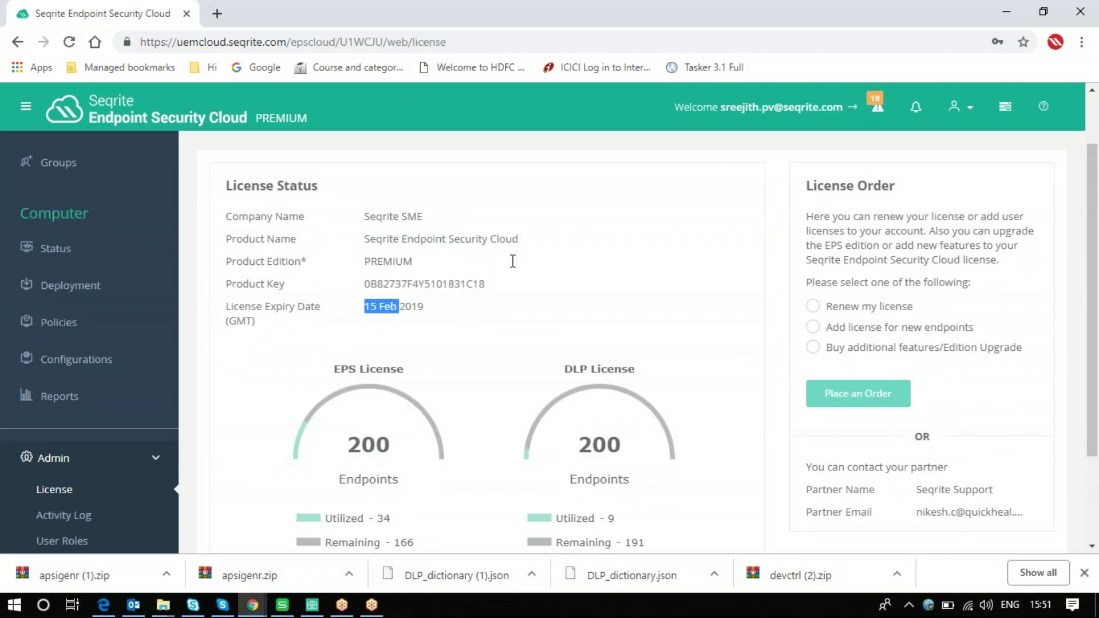
left_click_drag(1097, 280, 1097, 302)
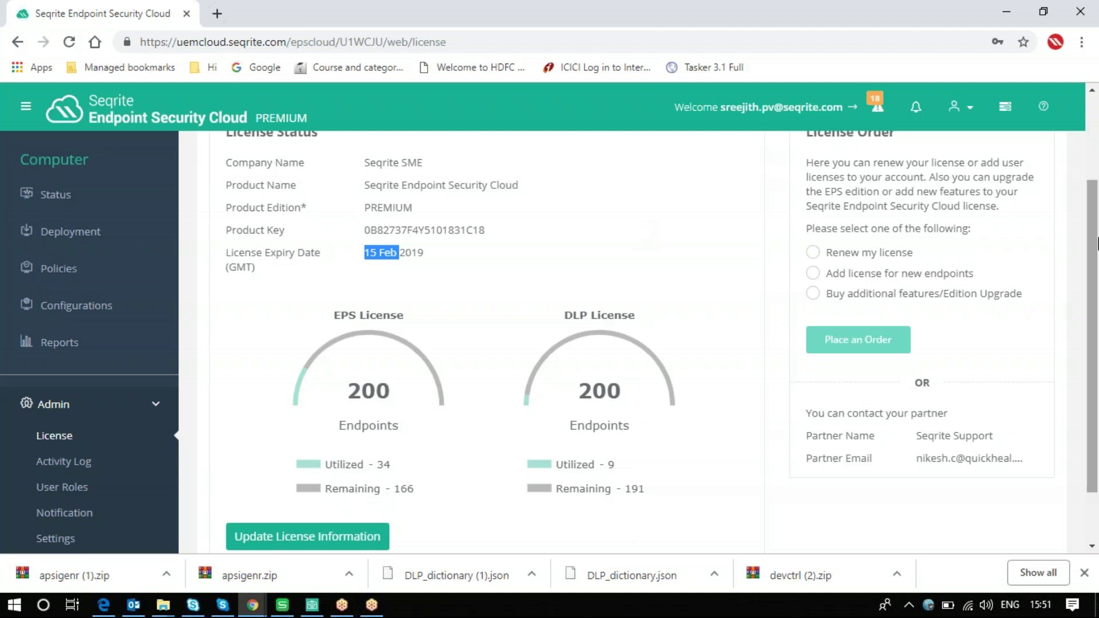
left_click_drag(1098, 244, 1093, 262)
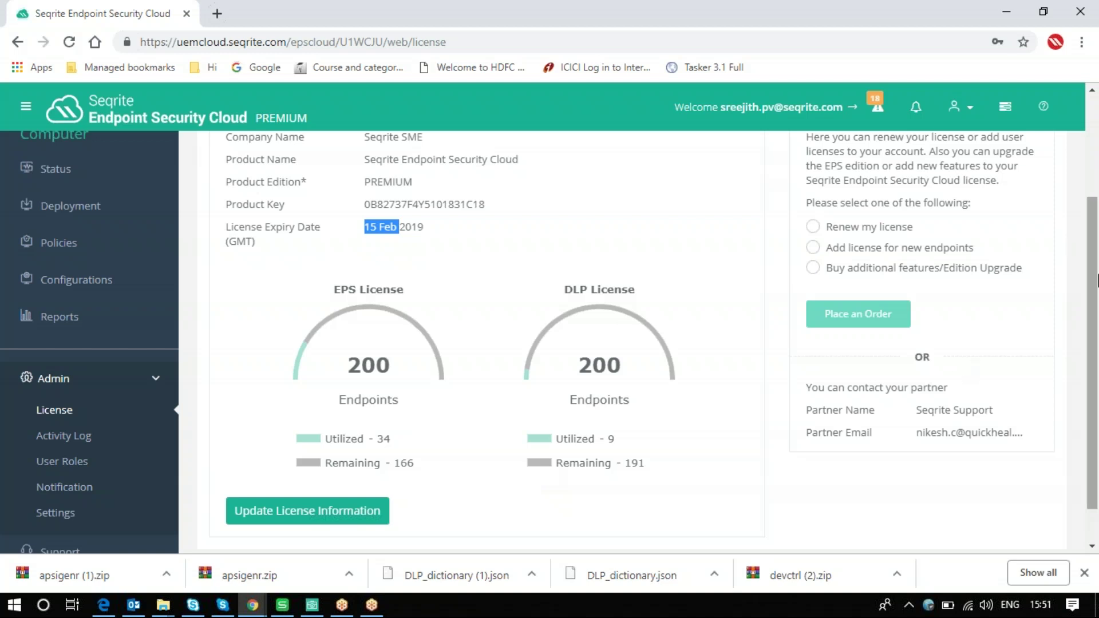
scroll(542, 473, "up", 1)
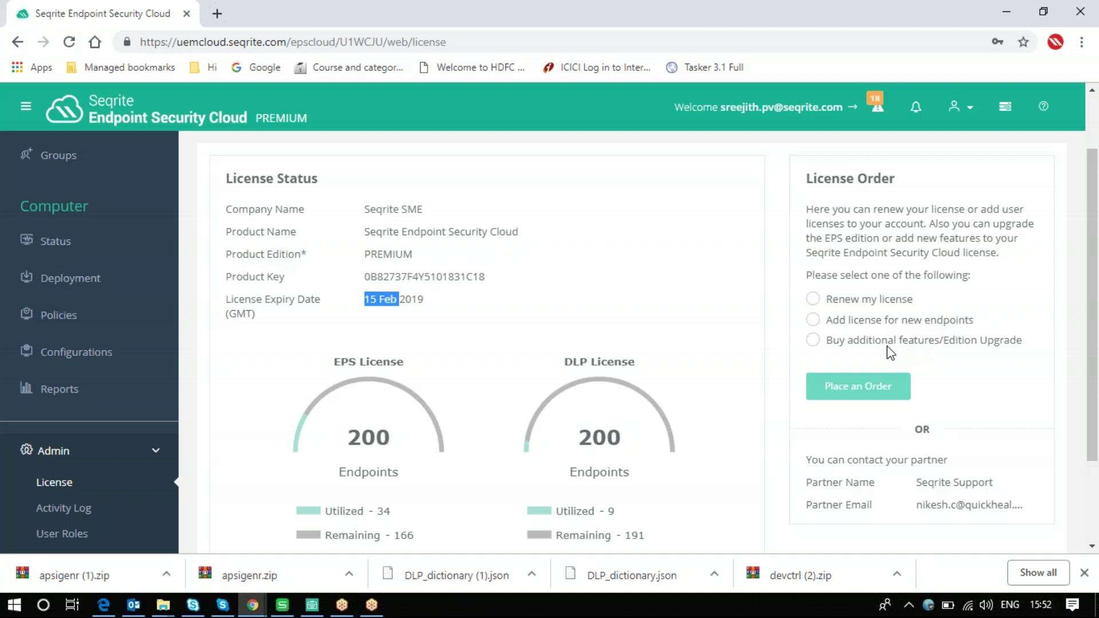
Step: Pick 'Renew my license' as the order type under License Order
left_click(813, 300)
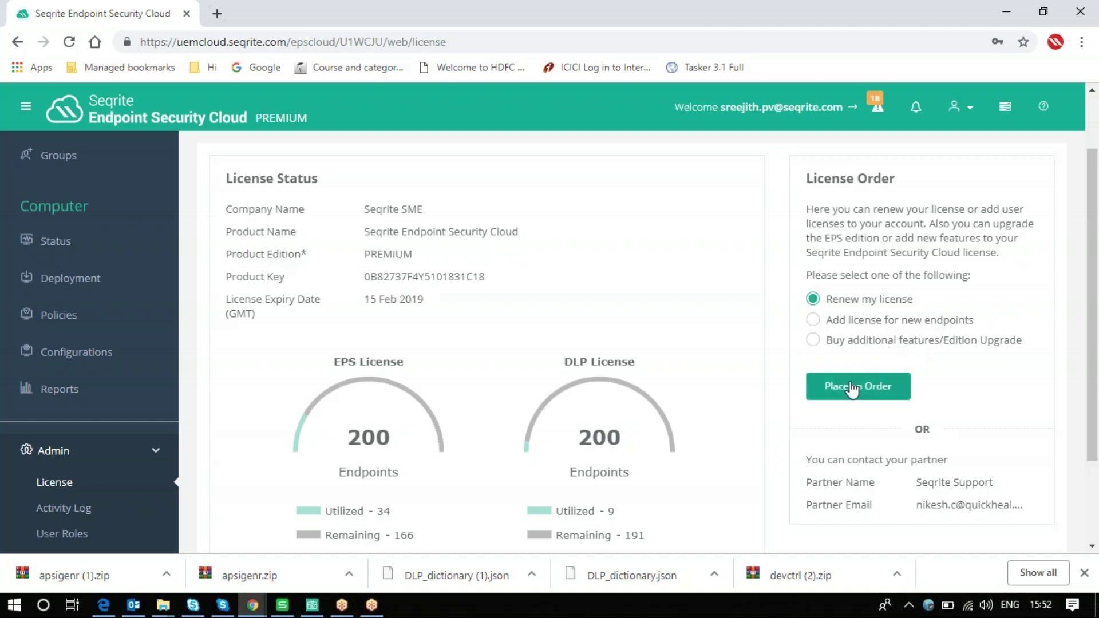